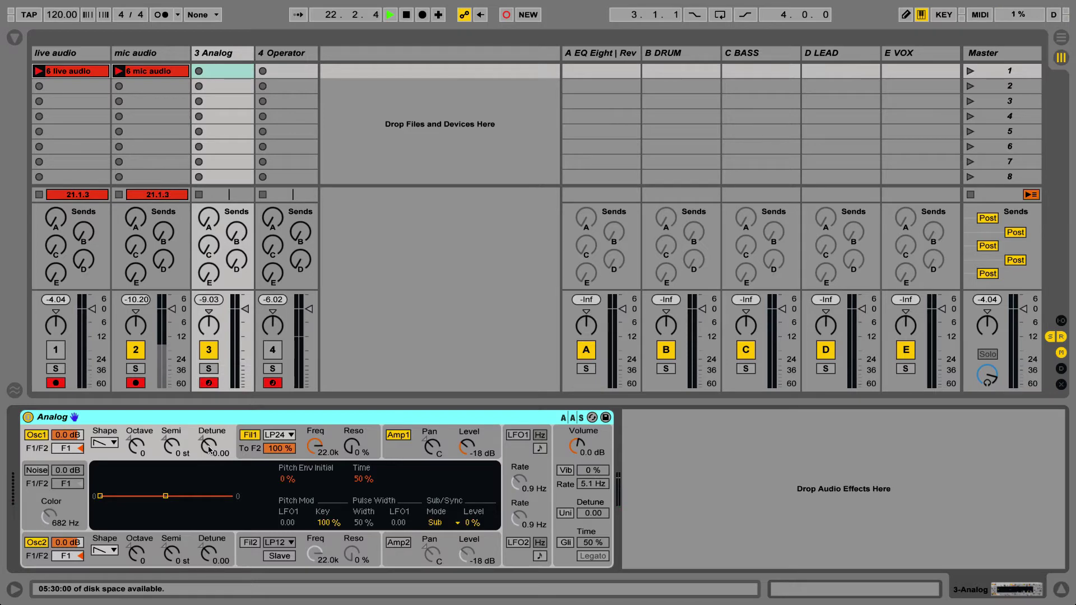
Step: Detune Analog's two oscillators in opposite directions, setting Osc1 to 0.09 and Osc2 to -0.22
{"action": "left_click", "coordinate": [207, 454]}
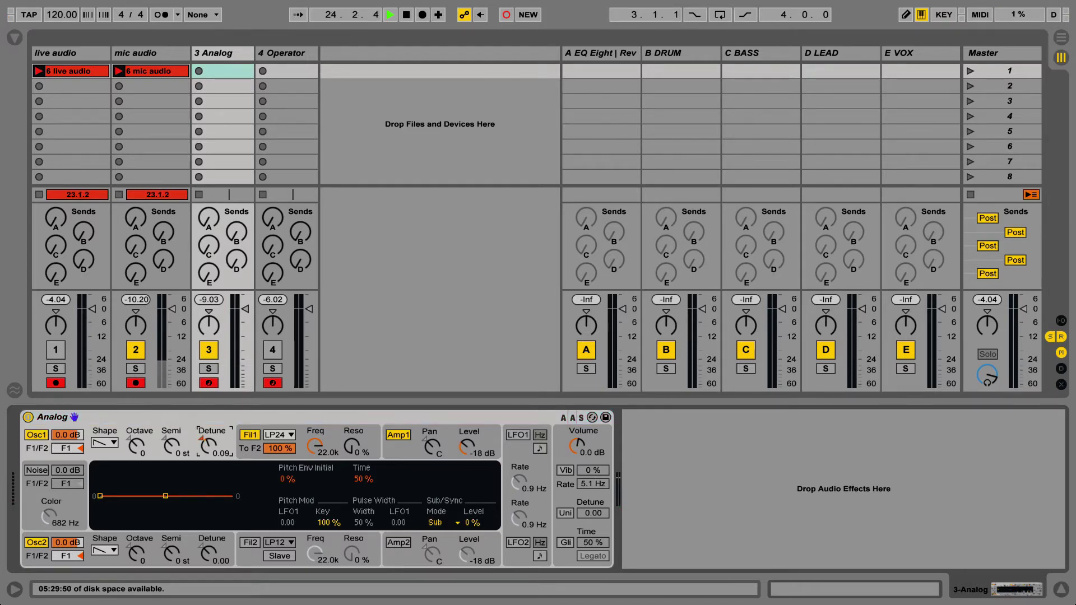
{"action": "left_click_drag", "start_coordinate": [206, 535], "coordinate": [206, 538]}
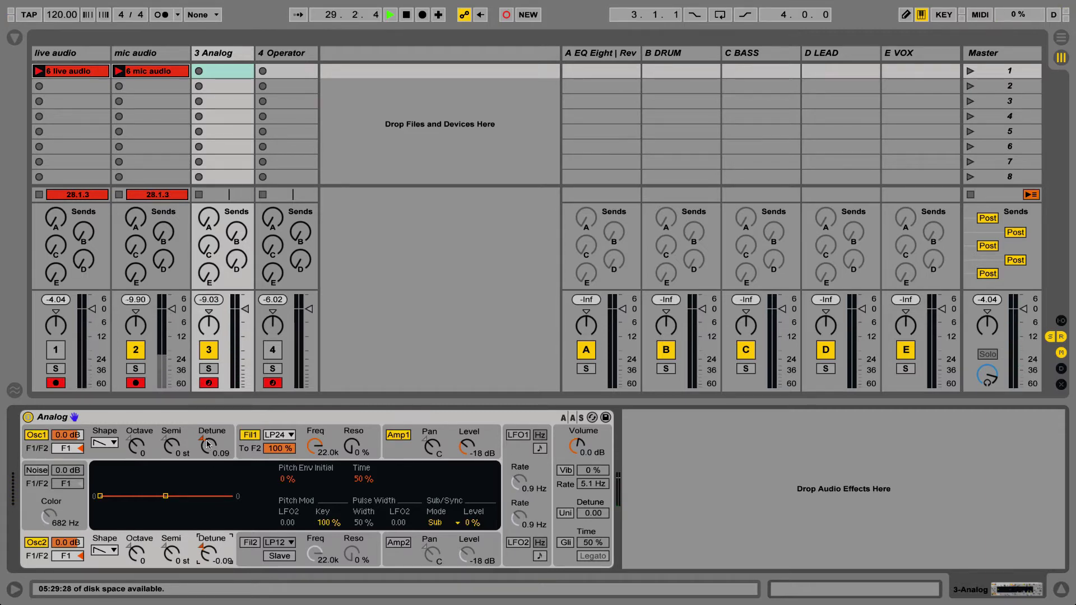
{"action": "left_click_drag", "start_coordinate": [210, 447], "coordinate": [210, 441]}
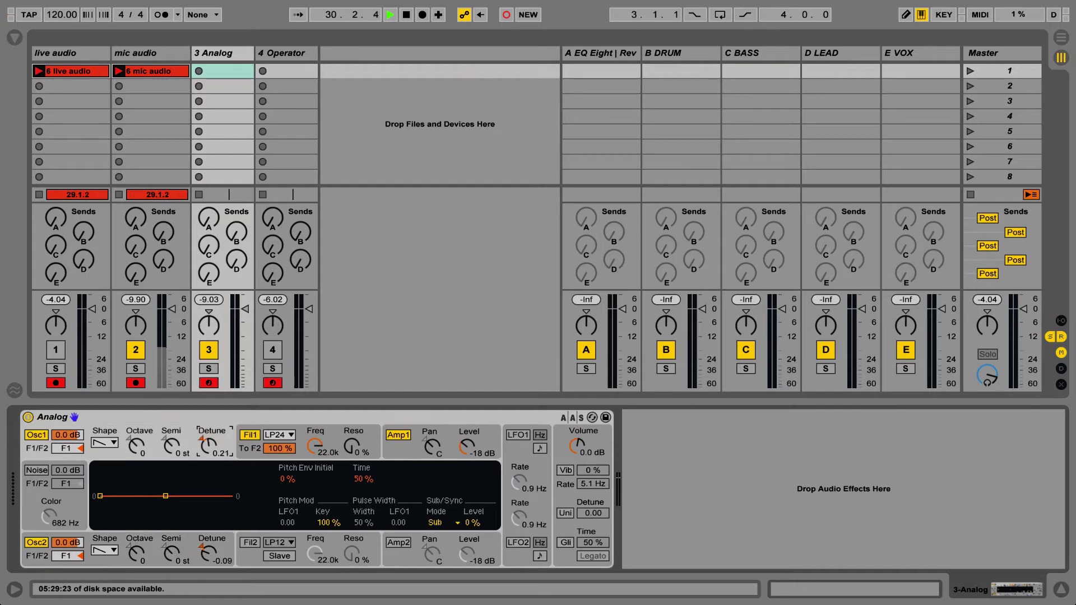
{"action": "left_click", "coordinate": [207, 554]}
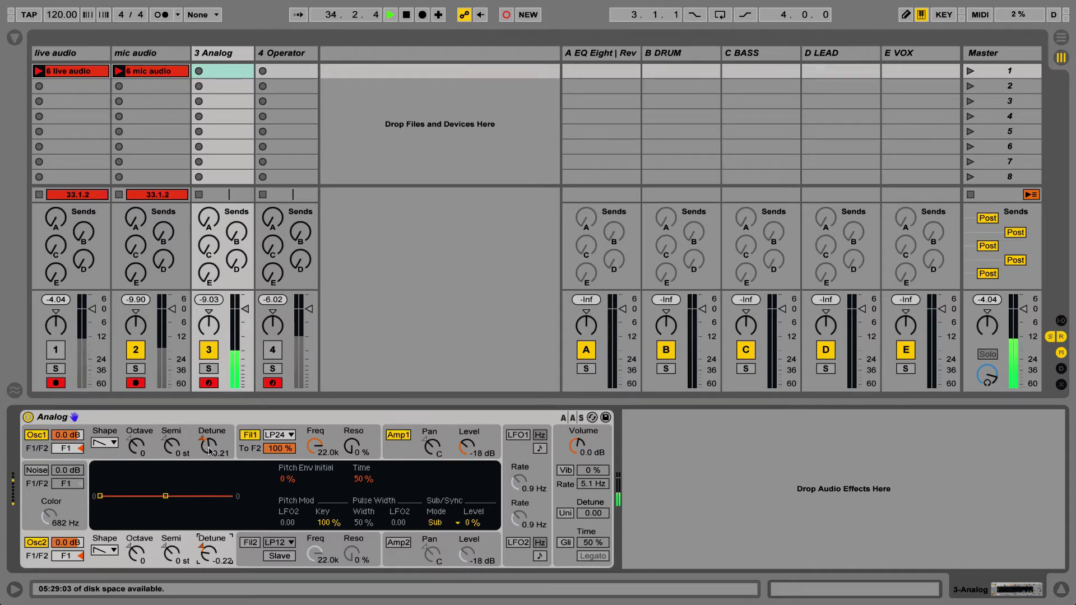
{"action": "mouse_move", "coordinate": [210, 451]}
{"action": "left_mouse_down"}
{"action": "mouse_move", "coordinate": [209, 418]}
{"action": "mouse_move", "coordinate": [209, 442]}
{"action": "left_mouse_up"}
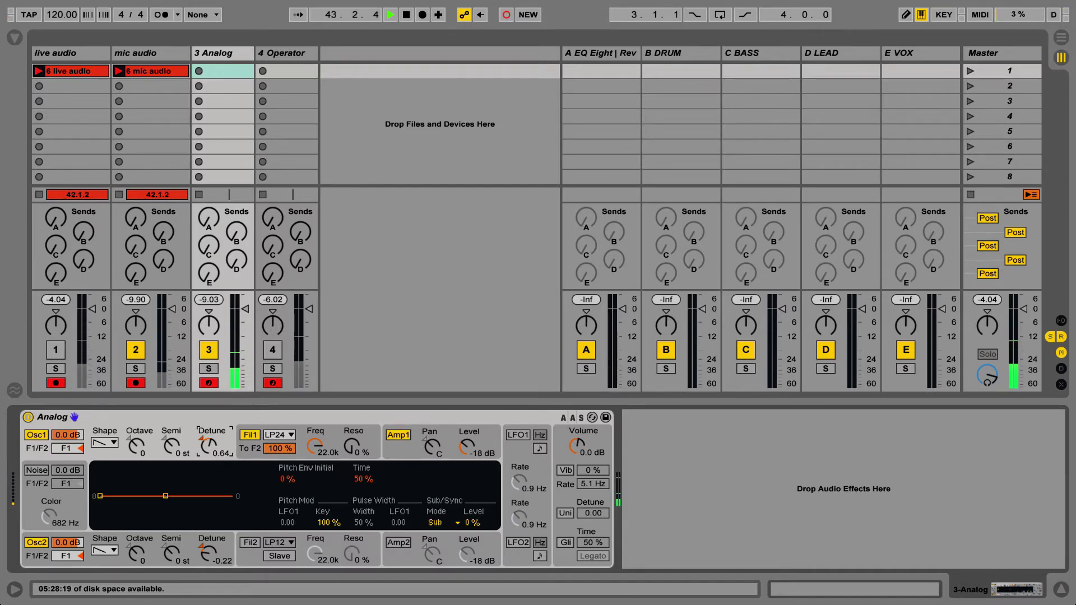
{"action": "mouse_move", "coordinate": [209, 453]}
{"action": "left_mouse_down"}
{"action": "mouse_move", "coordinate": [210, 439]}
{"action": "mouse_move", "coordinate": [210, 464]}
{"action": "left_mouse_up"}
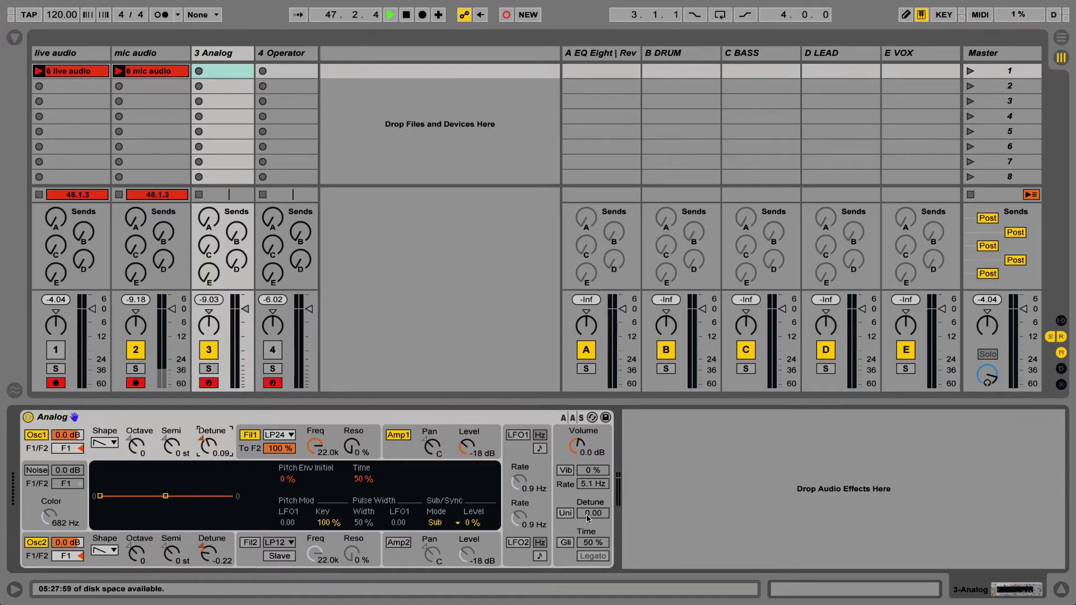
Step: Enable unison in Analog with 2 voices and try different detune amounts up to 64.06, settling on 15.62
{"action": "left_click", "coordinate": [565, 514]}
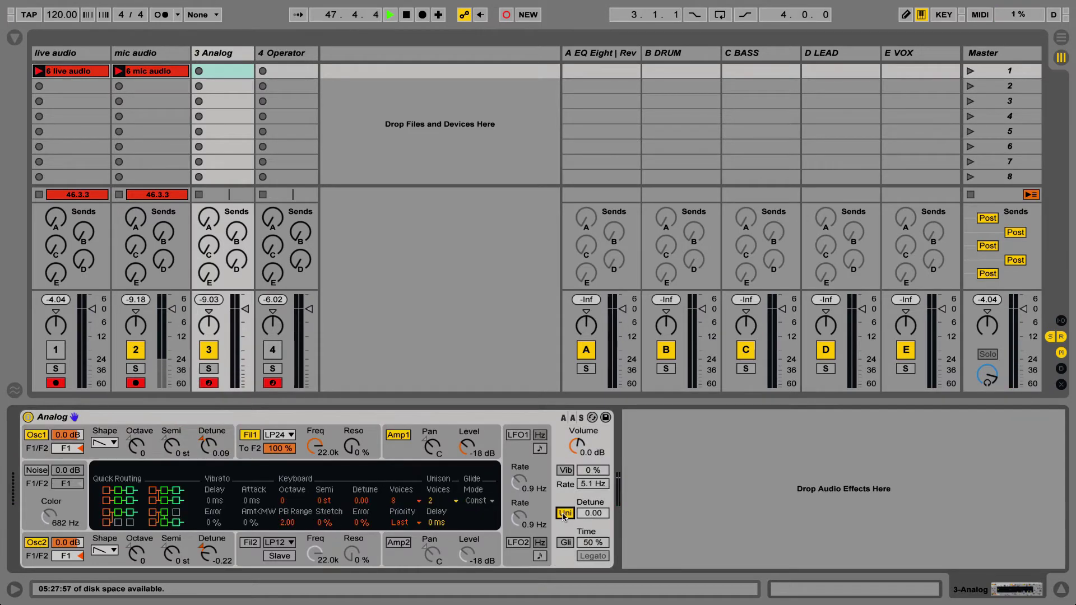
{"action": "left_click", "coordinate": [444, 504]}
{"action": "left_click", "coordinate": [588, 514]}
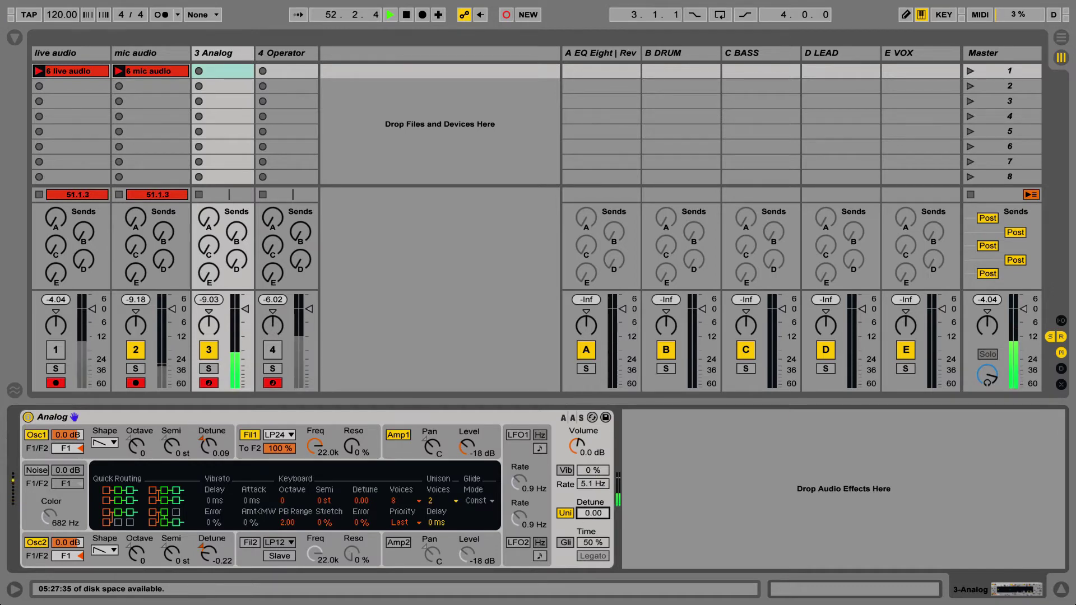
{"action": "left_click_drag", "start_coordinate": [592, 513], "coordinate": [592, 507]}
{"action": "left_click_drag", "start_coordinate": [592, 512], "coordinate": [592, 507]}
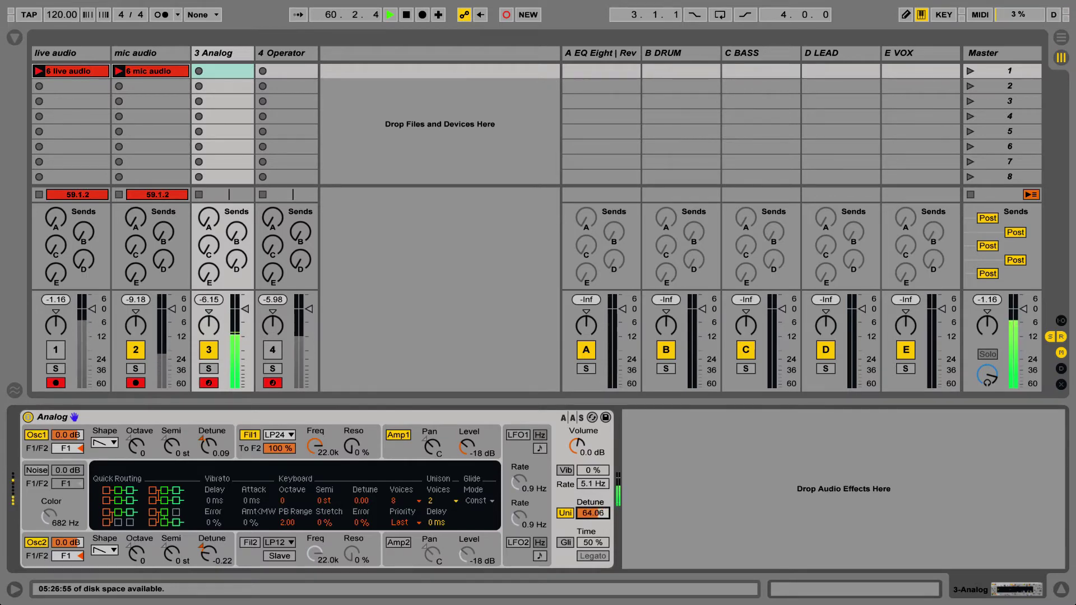
{"action": "left_click_drag", "start_coordinate": [599, 515], "coordinate": [599, 554]}
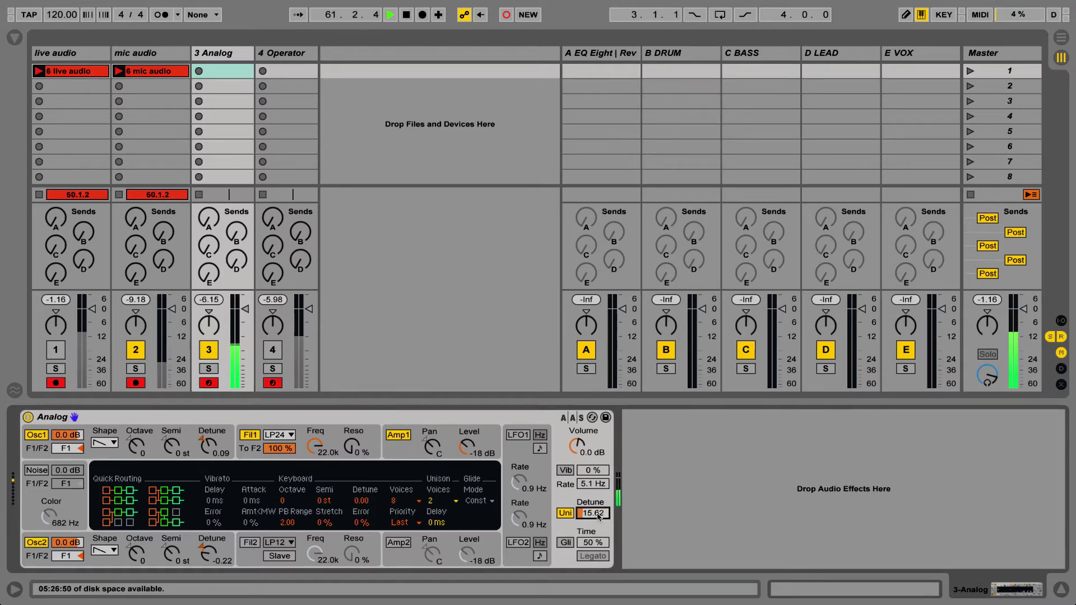
Step: Set Analog to 4 unison voices and 32 keyboard voices, with the unison detune at 36.72
{"action": "left_click", "coordinate": [442, 500]}
{"action": "left_click", "coordinate": [436, 526]}
{"action": "left_click_drag", "start_coordinate": [597, 514], "coordinate": [597, 509]}
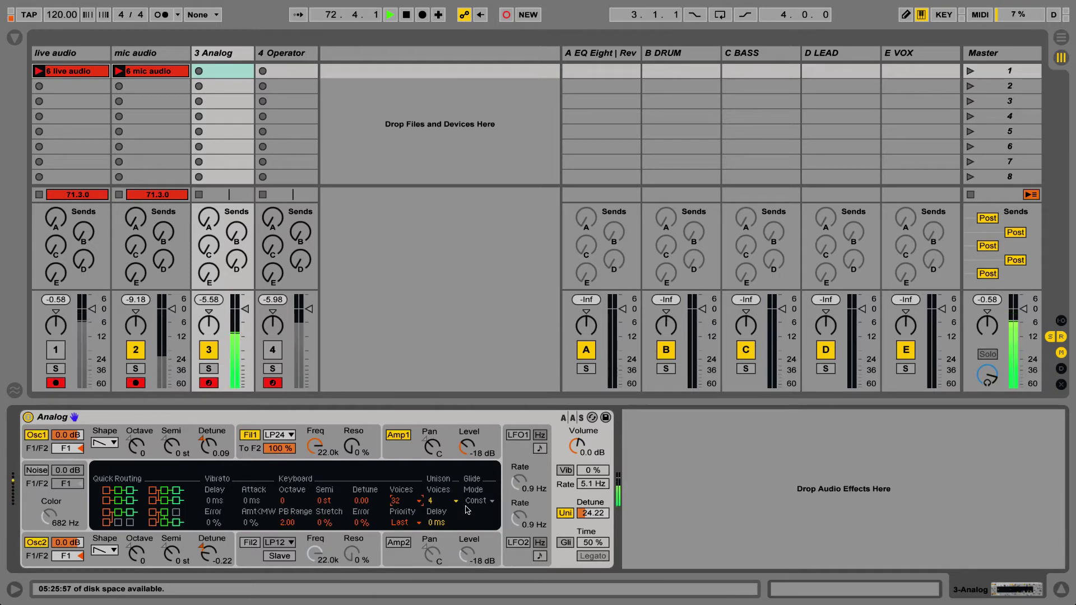
{"action": "left_click", "coordinate": [593, 513]}
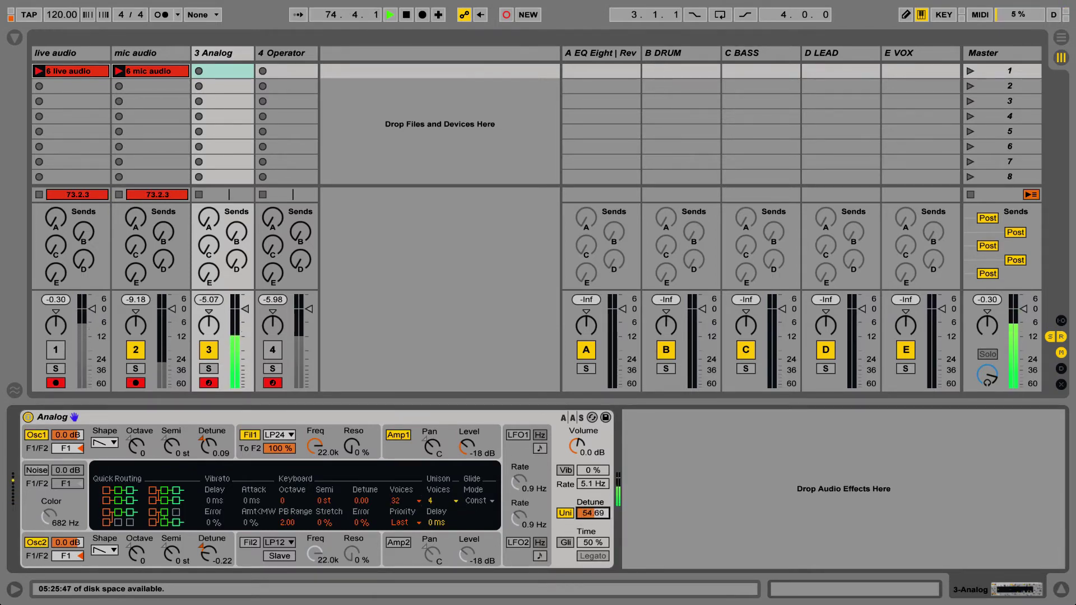
{"action": "left_click_drag", "start_coordinate": [586, 514], "coordinate": [585, 516]}
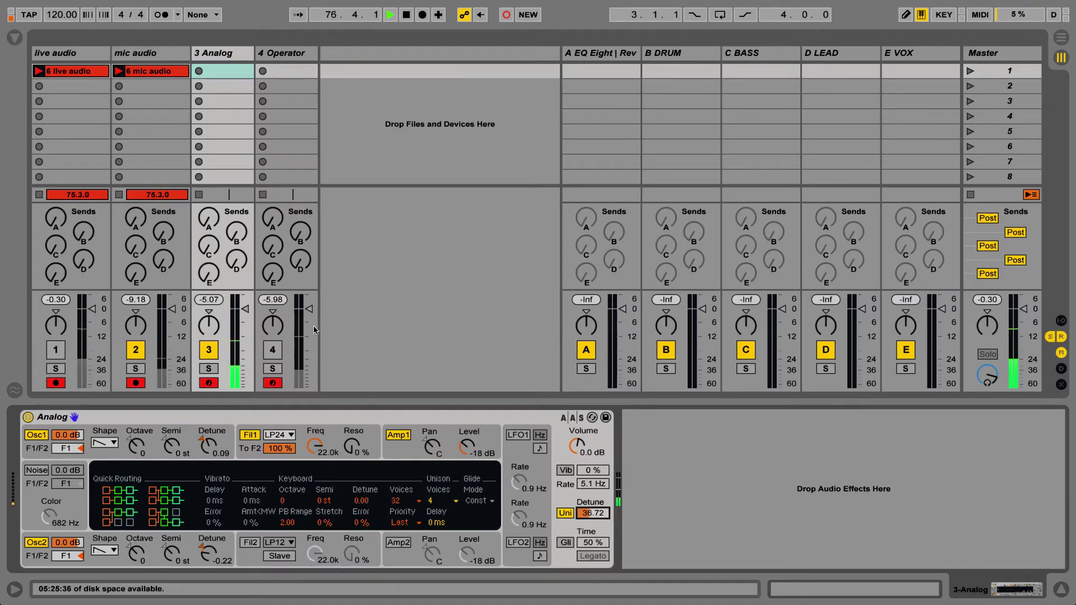
Step: Raise the Analog track's send to return A and check the EQ Eight and reverb on that return
{"action": "left_click", "coordinate": [209, 217]}
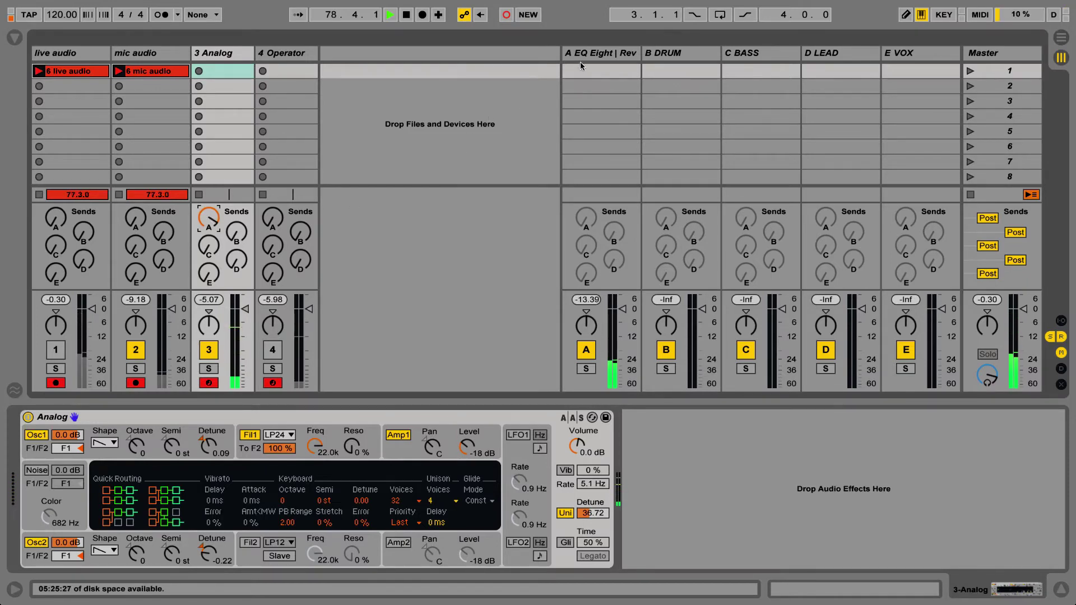
{"action": "left_click", "coordinate": [593, 55]}
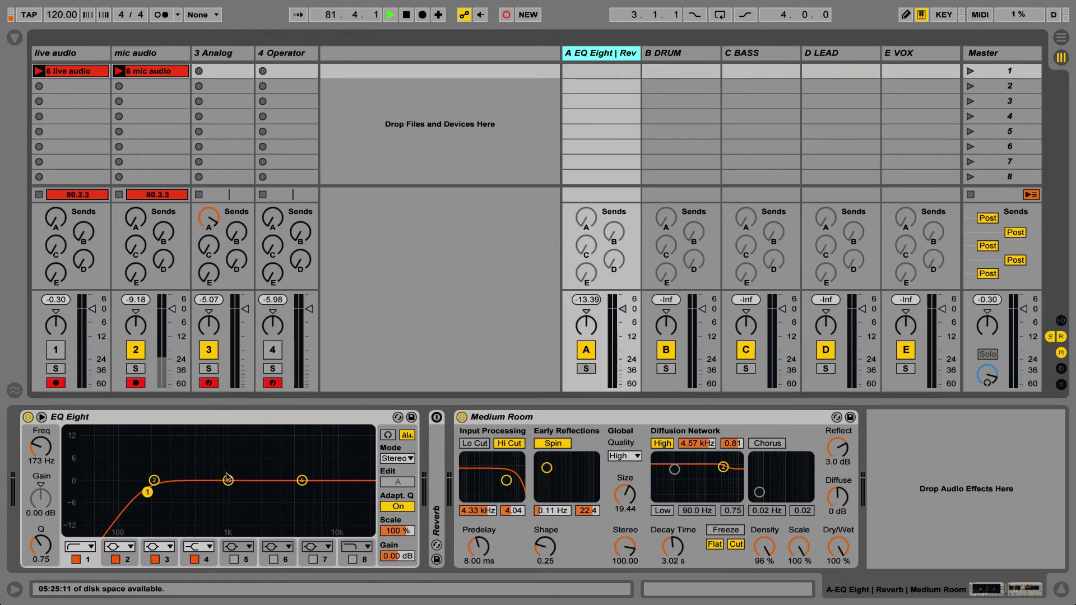
{"action": "left_click", "coordinate": [247, 51]}
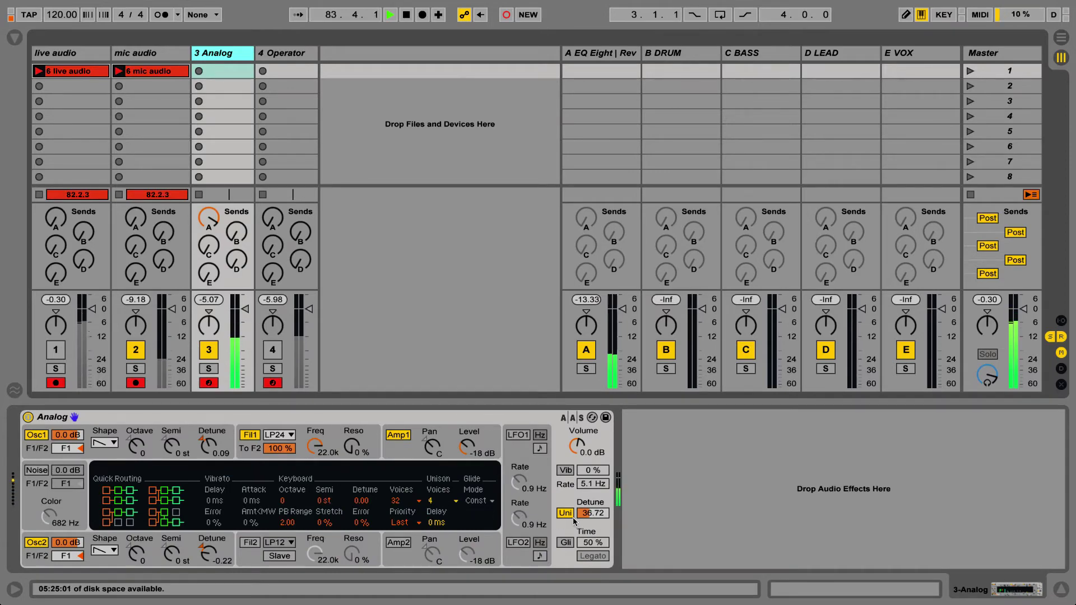
Step: Set Analog's unison detune to 19.53 and lengthen the Amp1 envelope release to 1.72 s
{"action": "left_click_drag", "start_coordinate": [593, 514], "coordinate": [593, 526]}
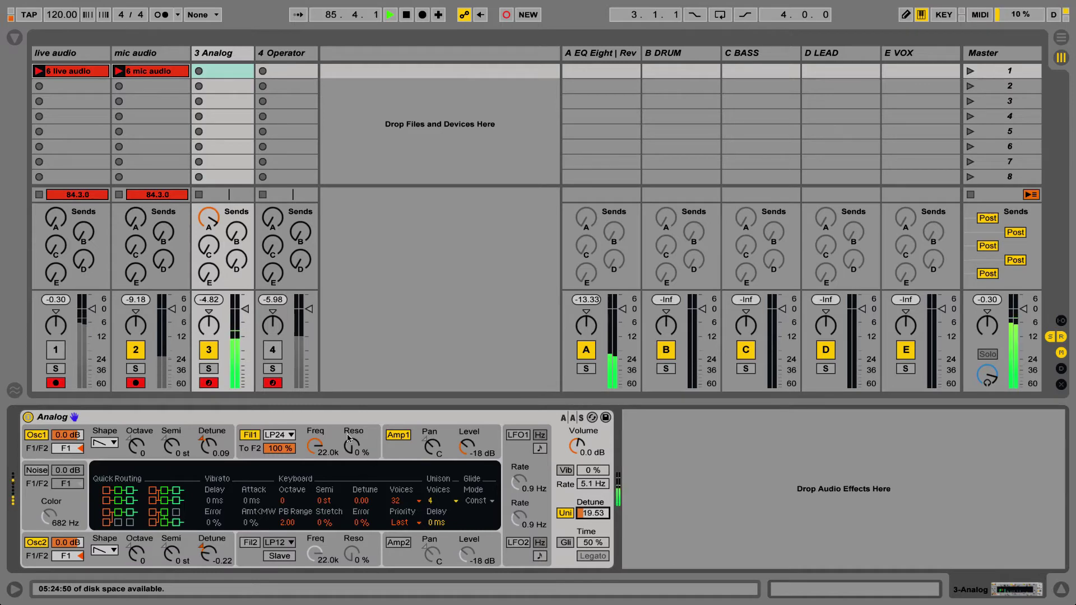
{"action": "left_click", "coordinate": [329, 441]}
{"action": "left_click", "coordinate": [386, 451]}
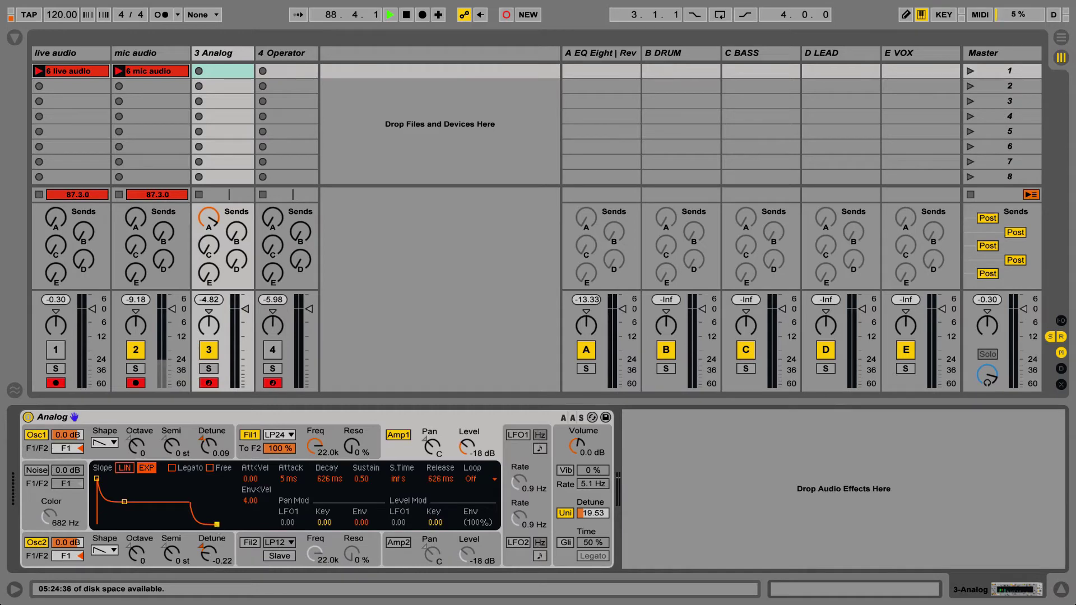
{"action": "left_click_drag", "start_coordinate": [217, 525], "coordinate": [220, 525]}
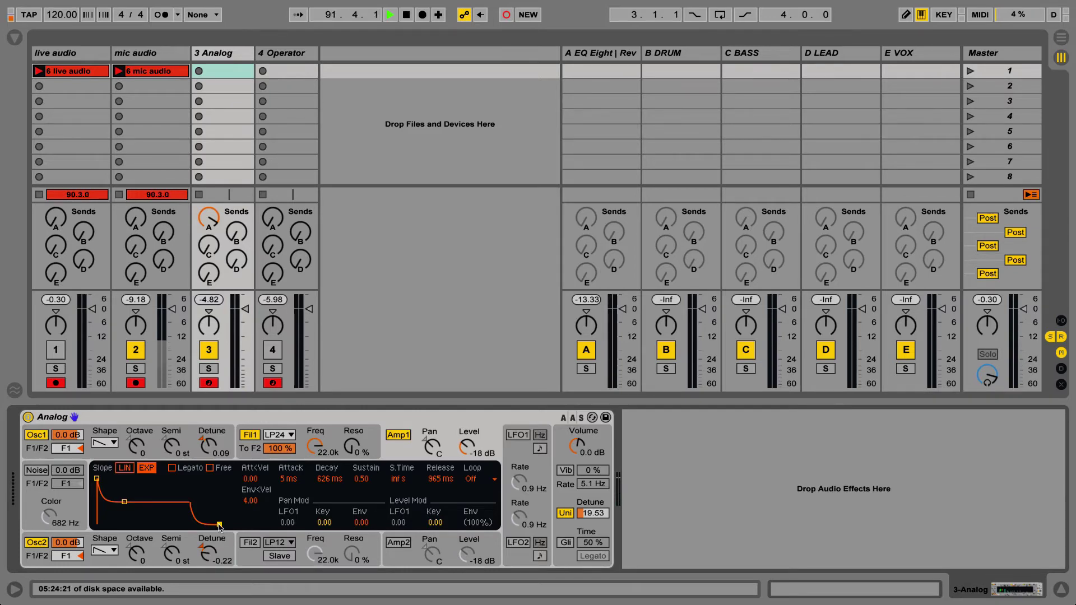
{"action": "mouse_move", "coordinate": [220, 525]}
{"action": "left_mouse_down"}
{"action": "mouse_move", "coordinate": [189, 525]}
{"action": "mouse_move", "coordinate": [227, 525]}
{"action": "left_mouse_up"}
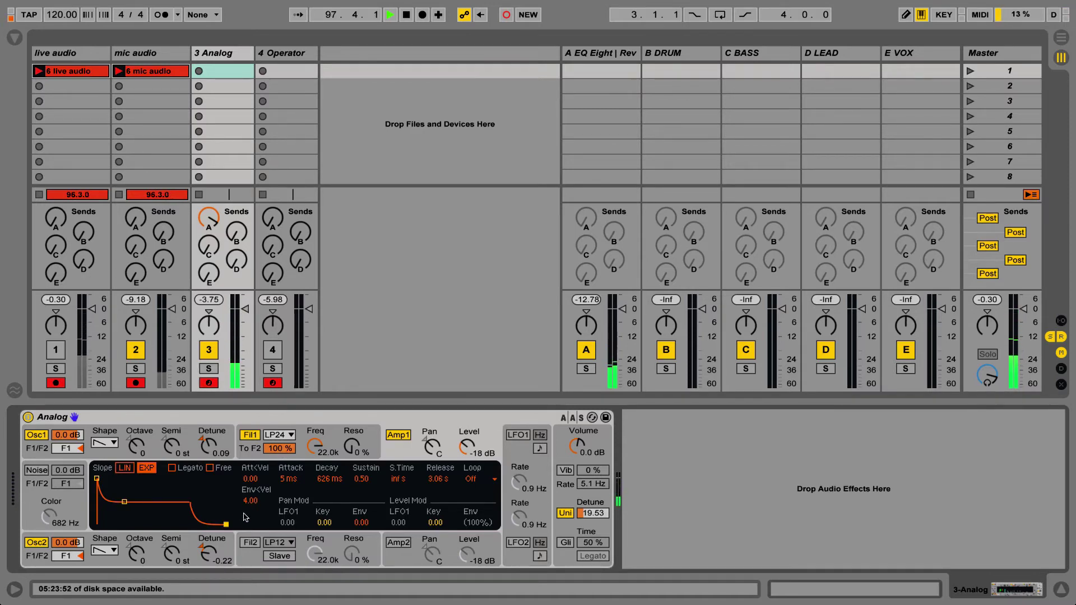
{"action": "left_click_drag", "start_coordinate": [225, 524], "coordinate": [223, 524]}
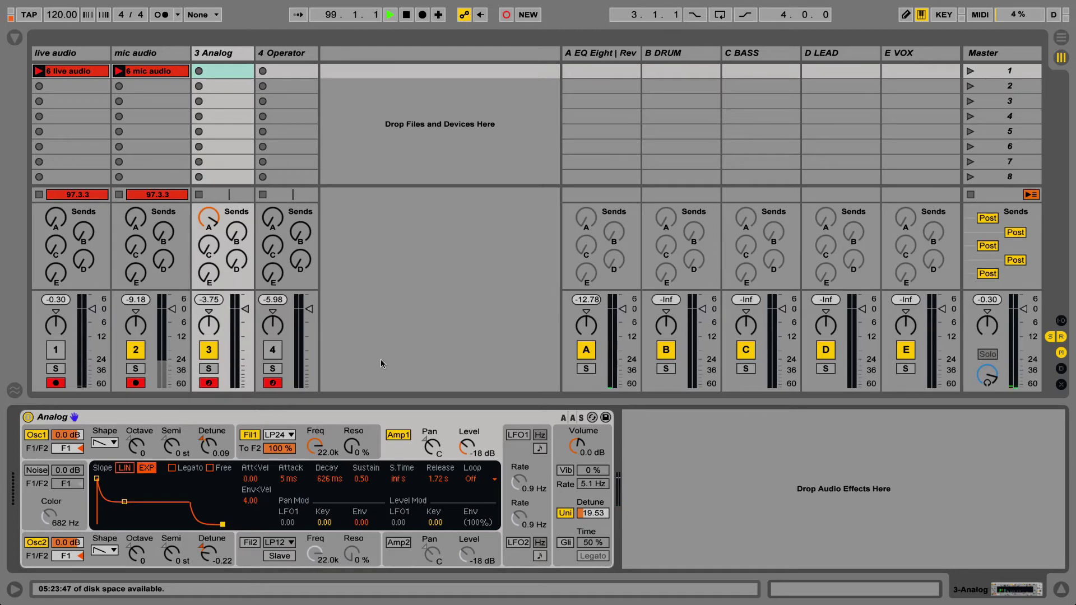
Step: Mute the Analog track, activate the Operator track and show the Operator device
{"action": "left_click", "coordinate": [209, 351]}
{"action": "left_click", "coordinate": [276, 352]}
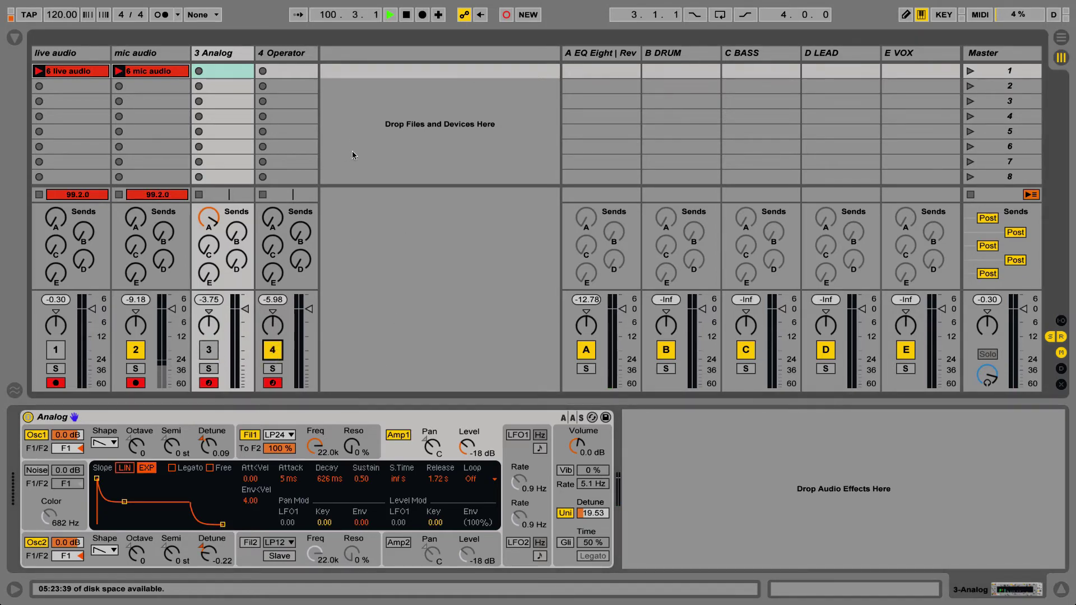
{"action": "left_click", "coordinate": [293, 52]}
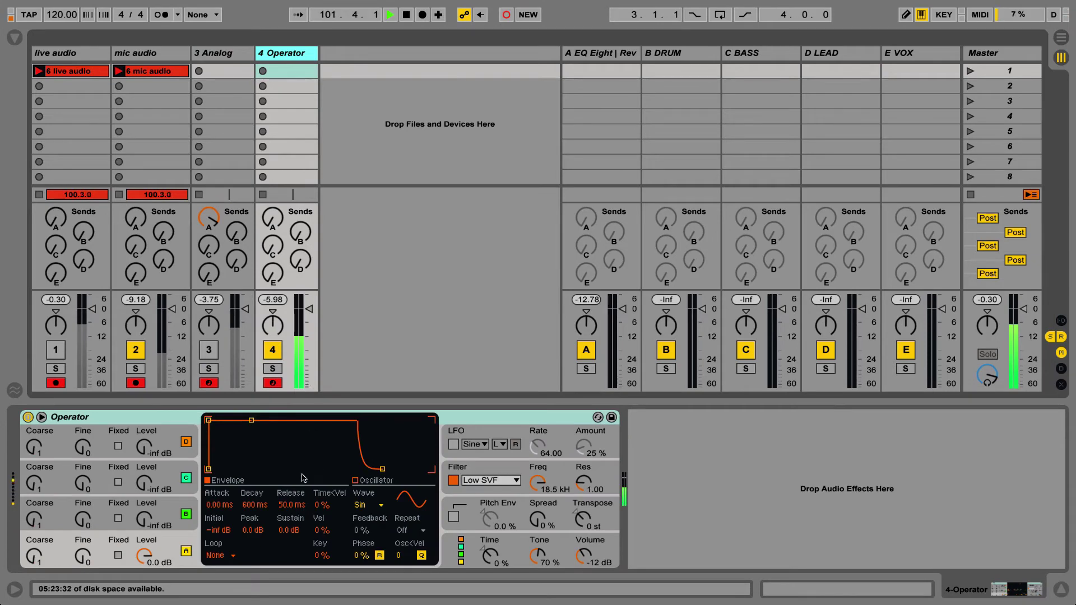
Step: Set the waveform of Operator's oscillators A, B and C to Saw D and oscillator D to Noise White
{"action": "left_click", "coordinate": [157, 556]}
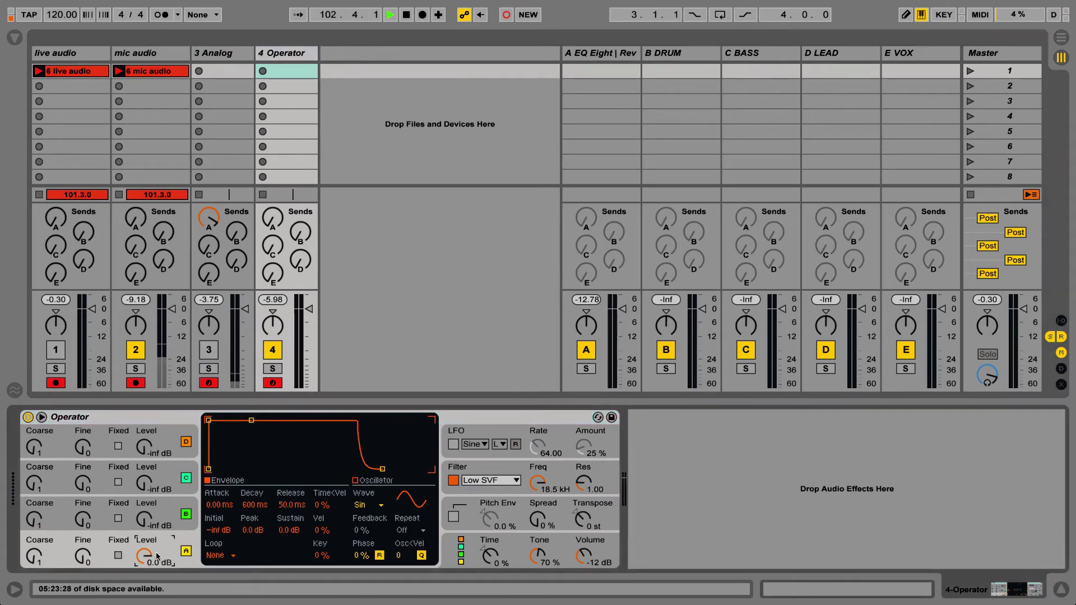
{"action": "left_click", "coordinate": [363, 506]}
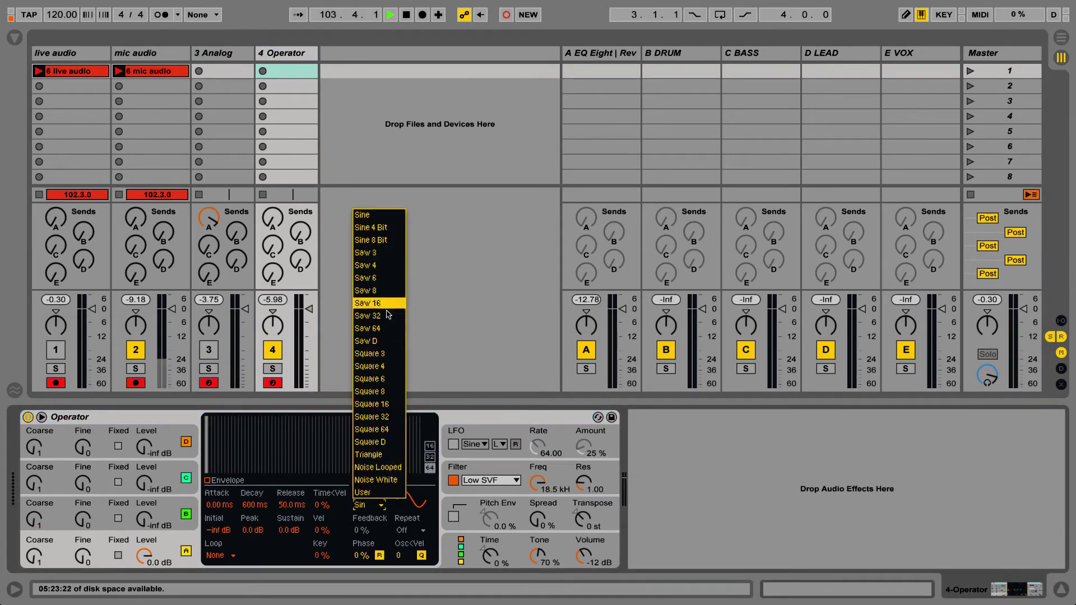
{"action": "left_click", "coordinate": [376, 340]}
{"action": "left_click", "coordinate": [156, 509]}
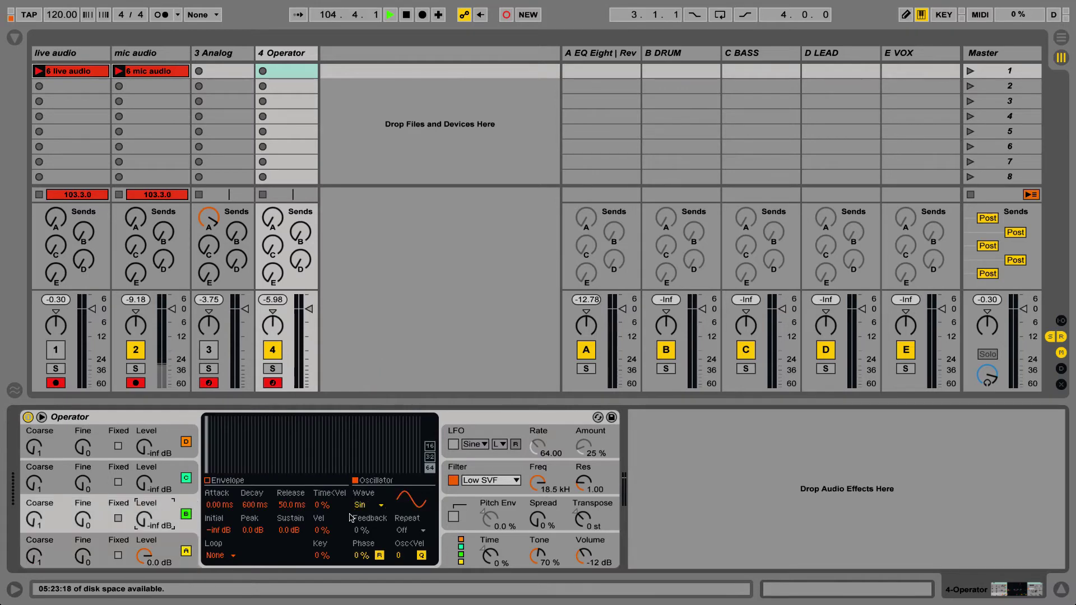
{"action": "left_click", "coordinate": [364, 506]}
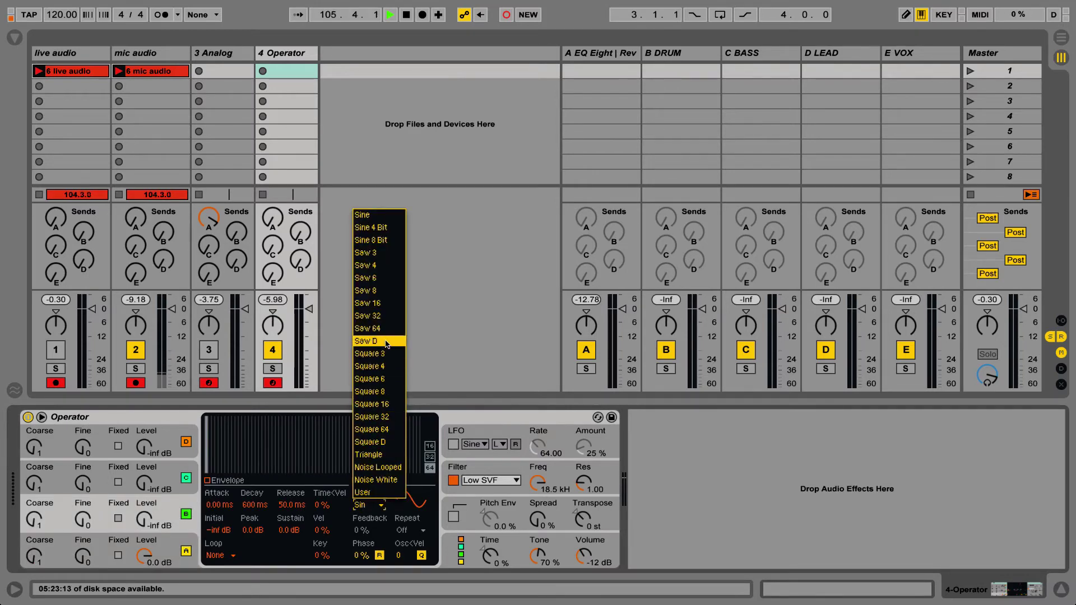
{"action": "left_click", "coordinate": [385, 342]}
{"action": "left_click", "coordinate": [154, 485]}
{"action": "left_click", "coordinate": [364, 507]}
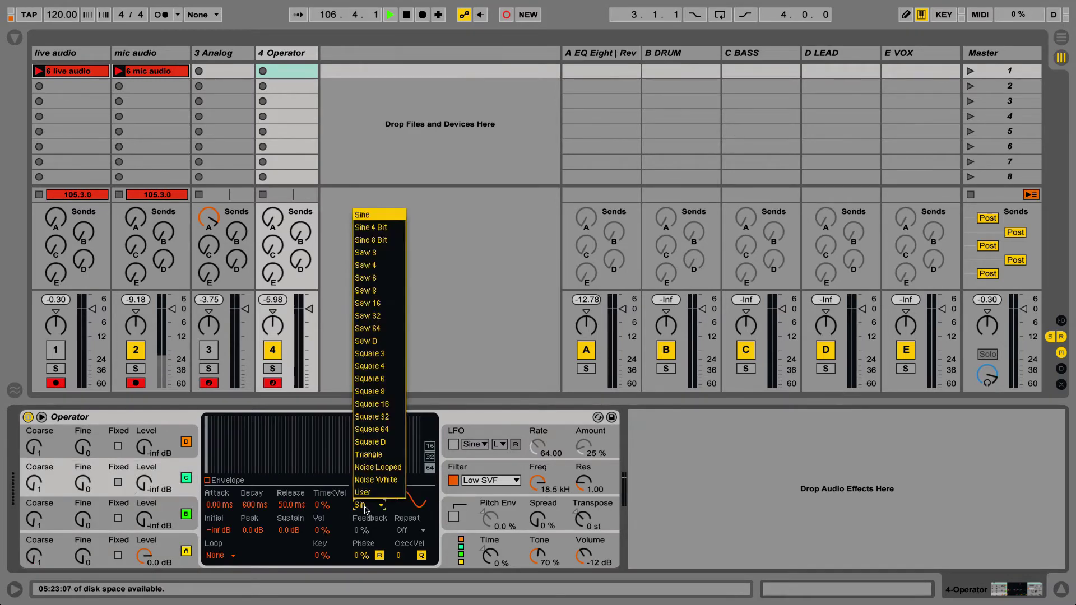
{"action": "left_click", "coordinate": [360, 495]}
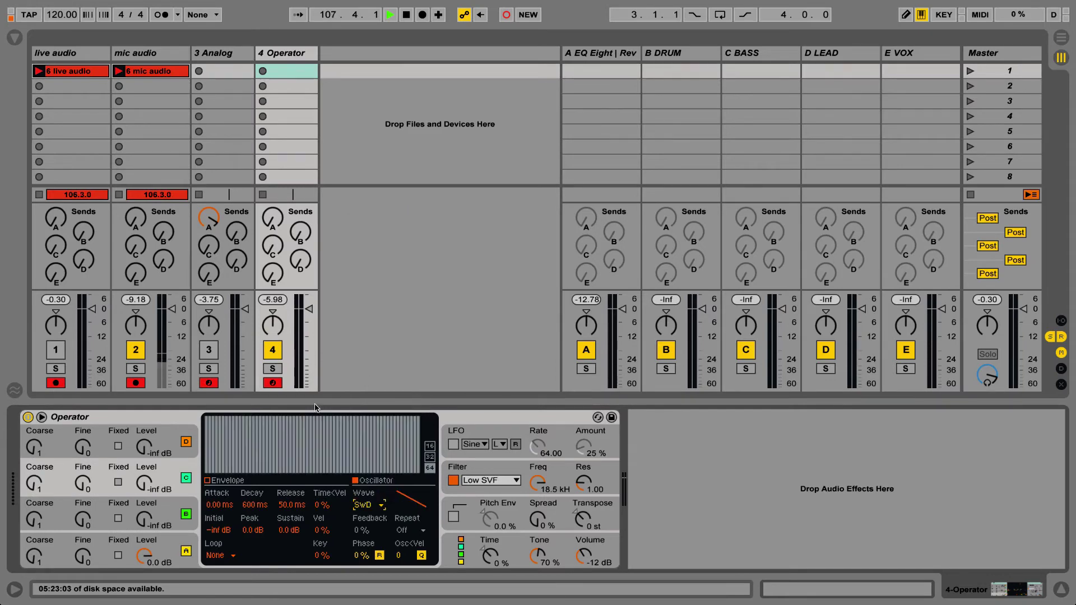
{"action": "left_click", "coordinate": [361, 505]}
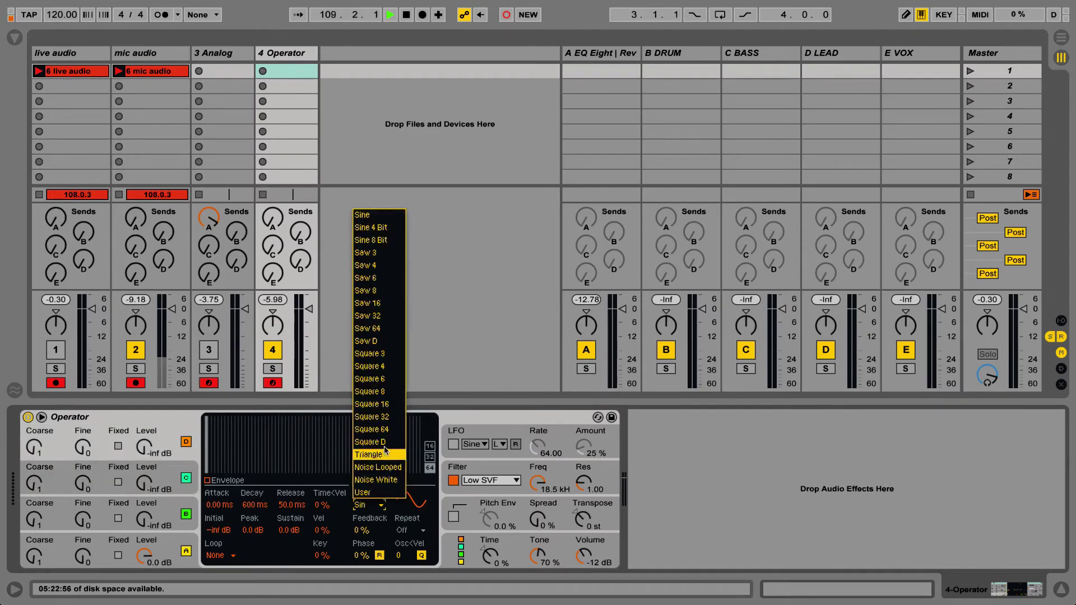
{"action": "left_click", "coordinate": [376, 480]}
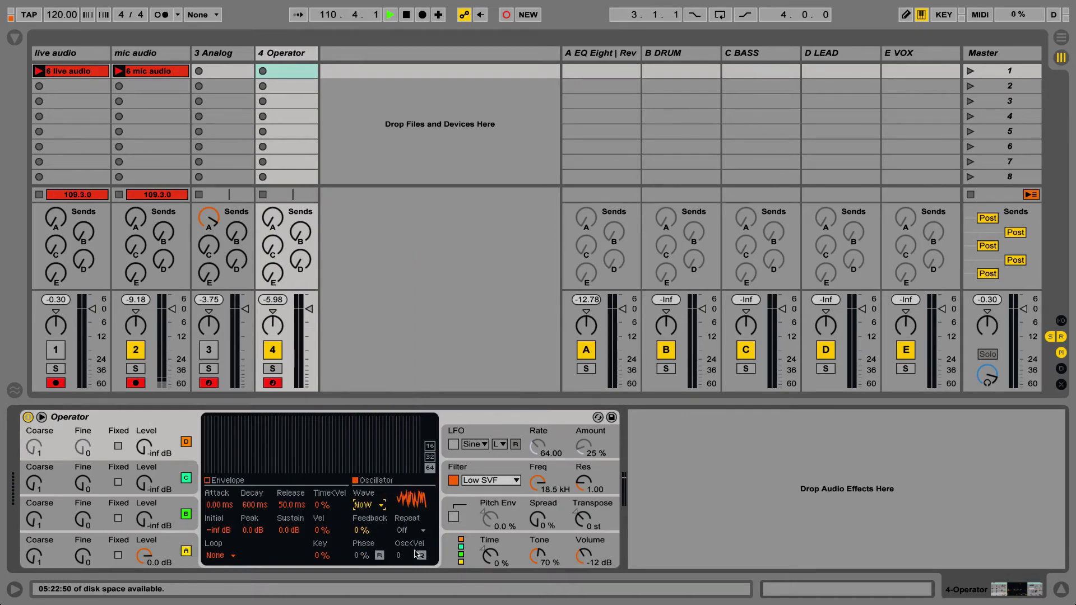
Step: Choose Operator's algorithm that routes all four oscillators in parallel, without frequency modulation between them
{"action": "left_click", "coordinate": [460, 556]}
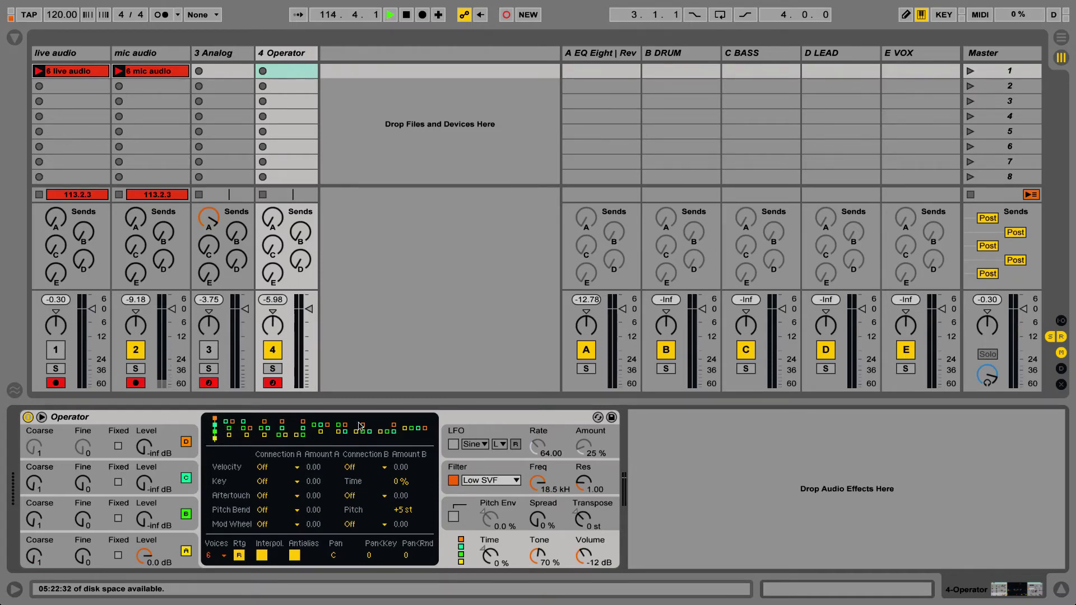
{"action": "left_click", "coordinate": [418, 429]}
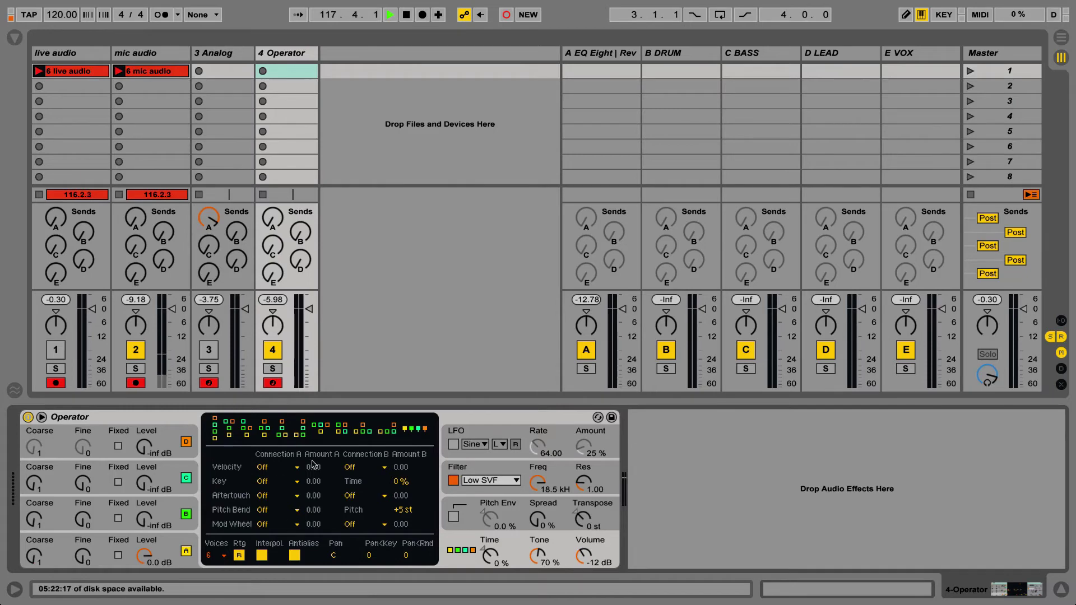
Step: Raise Operator's oscillator B level to 0.0 dB and detune it slightly with its Fine tuning
{"action": "left_click_drag", "start_coordinate": [156, 511], "coordinate": [164, 514]}
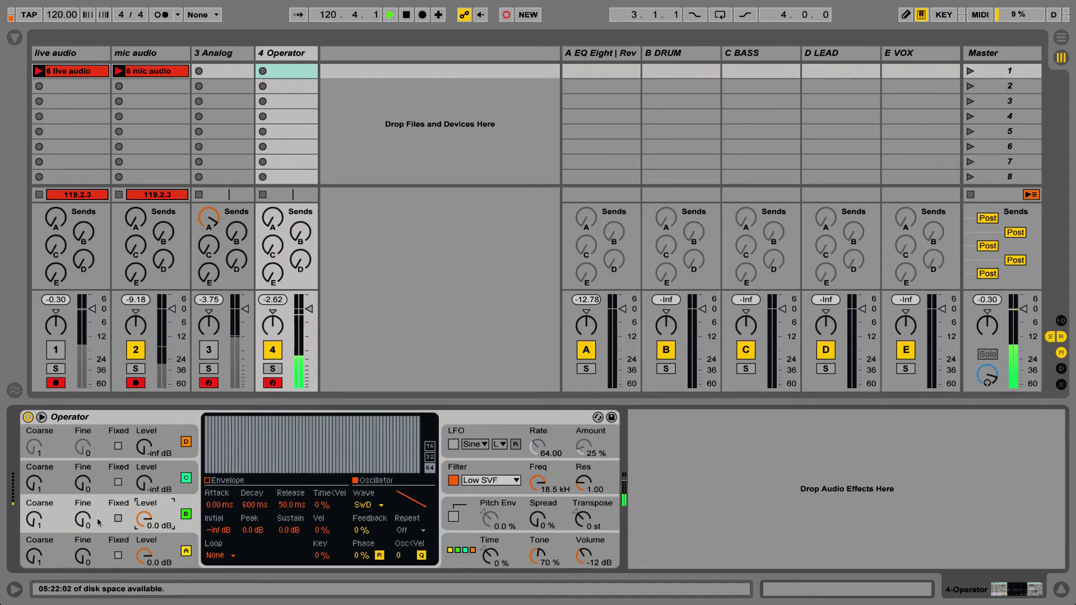
{"action": "left_click_drag", "start_coordinate": [84, 519], "coordinate": [84, 497]}
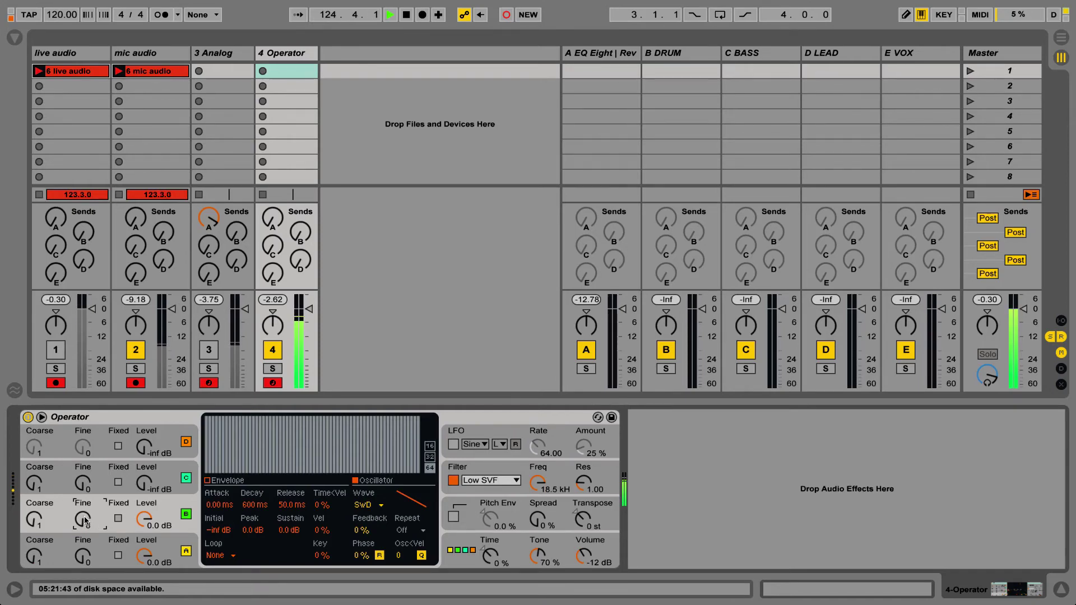
Step: Return oscillator B's Fine tuning to 0 and lower the Operator track's volume
{"action": "left_click_drag", "start_coordinate": [85, 521], "coordinate": [85, 530]}
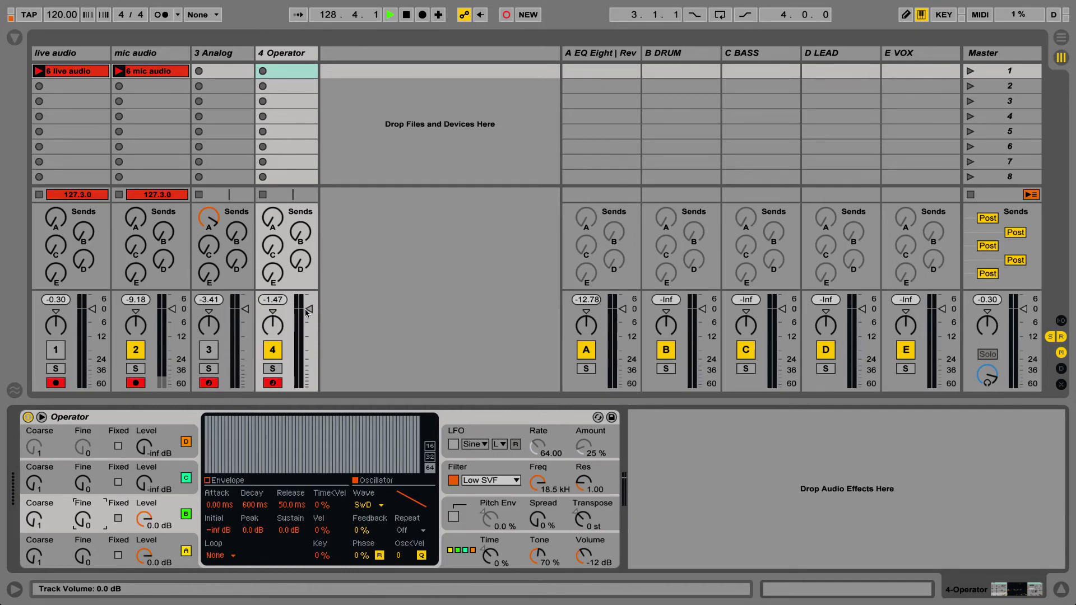
{"action": "left_click_drag", "start_coordinate": [309, 308], "coordinate": [309, 325]}
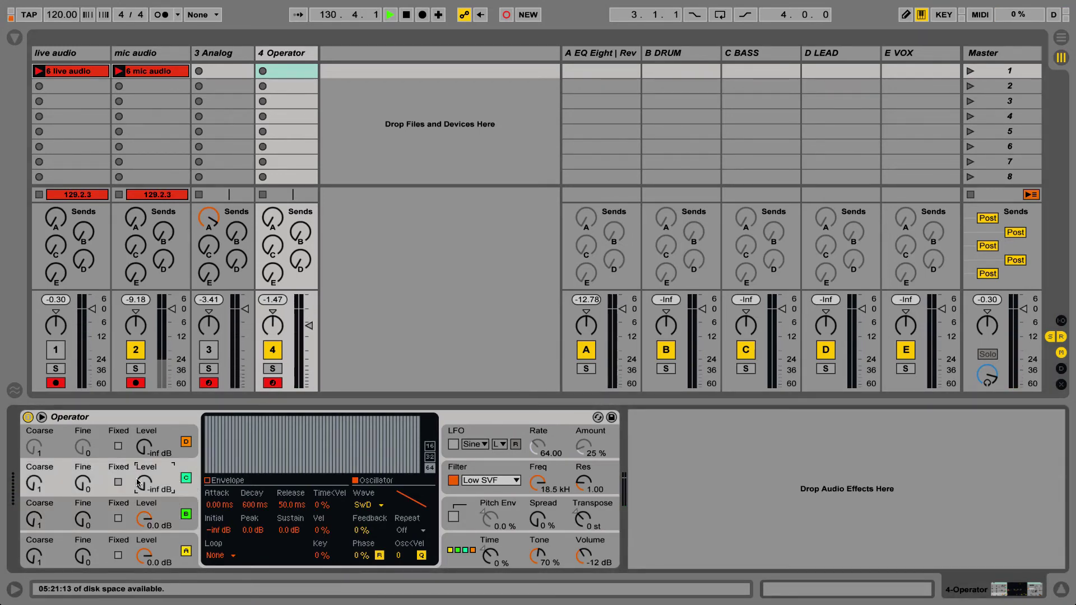
Step: Raise oscillator C's level to 0.0 dB and detune B to Fine 25 and C to Coarse 0.5, Fine 995
{"action": "left_click_drag", "start_coordinate": [144, 482], "coordinate": [144, 448]}
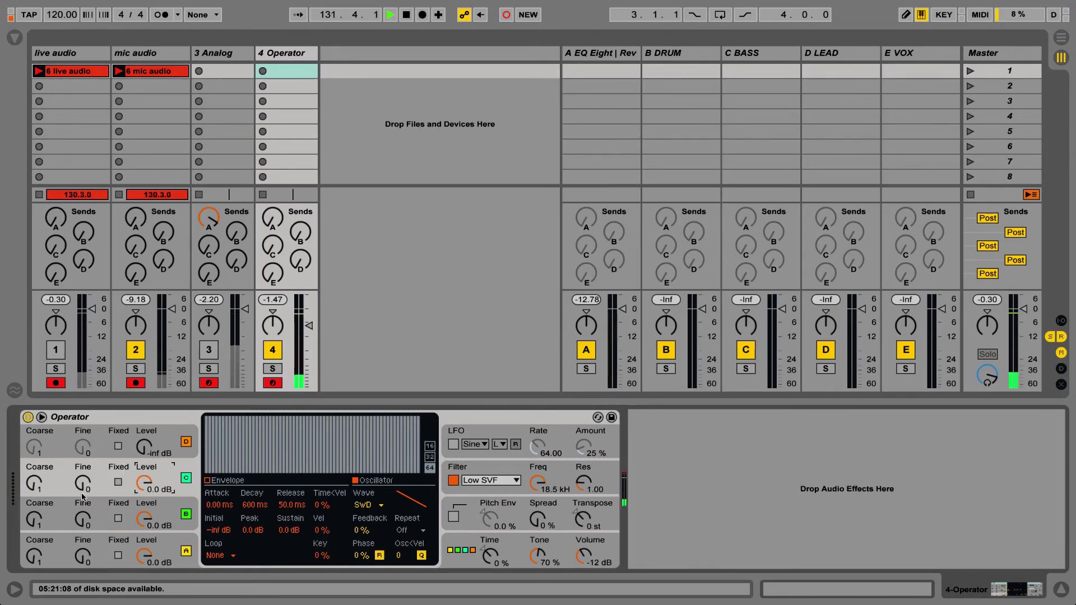
{"action": "left_click_drag", "start_coordinate": [83, 519], "coordinate": [88, 448]}
Step: Switch oscillator A off, show the Analog device for comparison, and return to Operator to switch oscillator A back on
{"action": "left_click", "coordinate": [186, 551]}
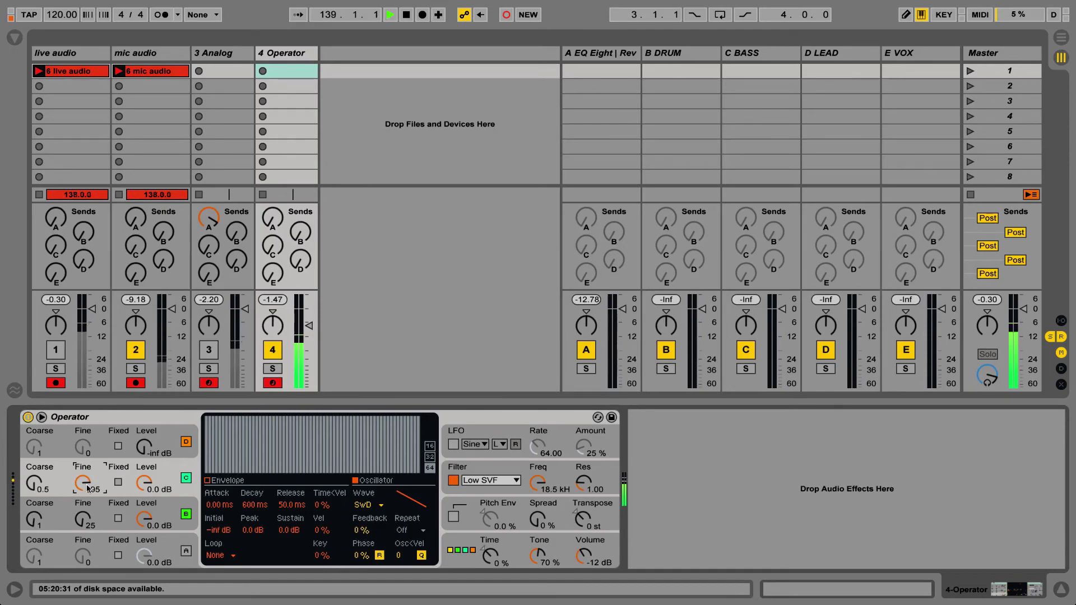
{"action": "left_click", "coordinate": [227, 54]}
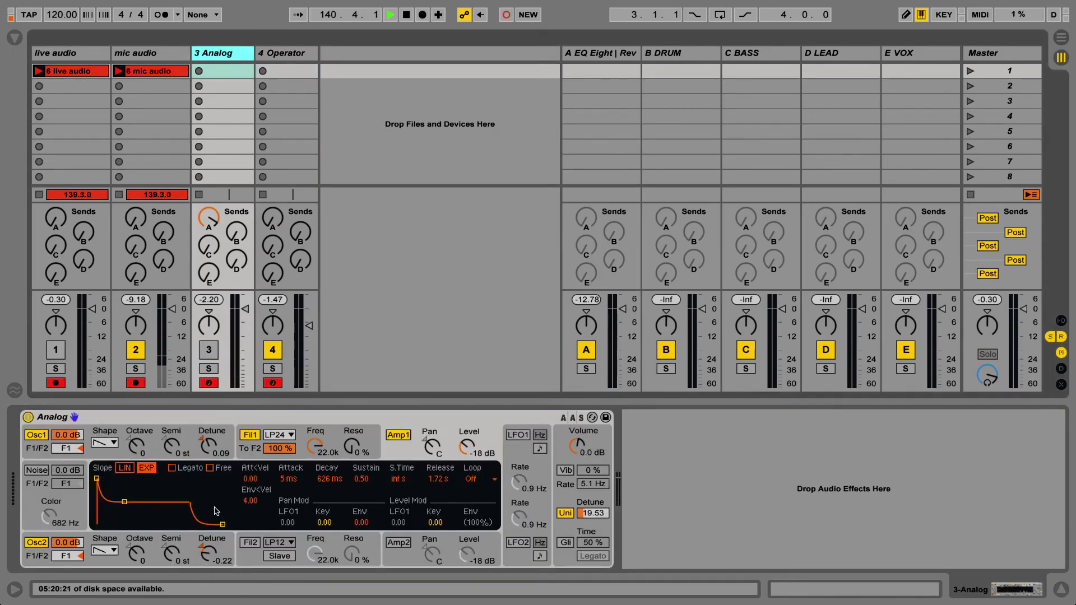
{"action": "left_click", "coordinate": [301, 67]}
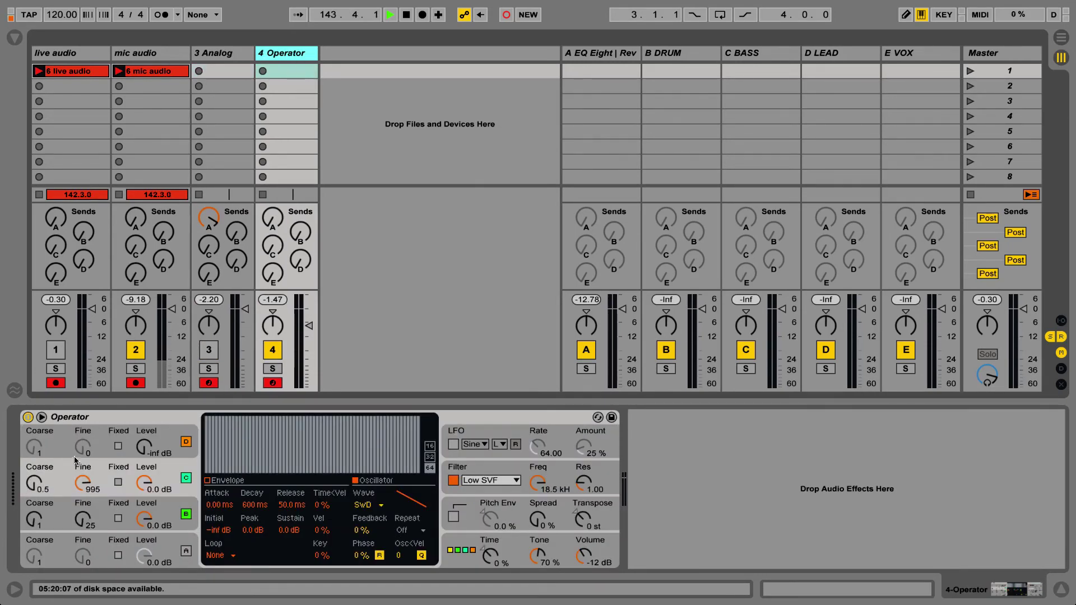
{"action": "left_click", "coordinate": [186, 550]}
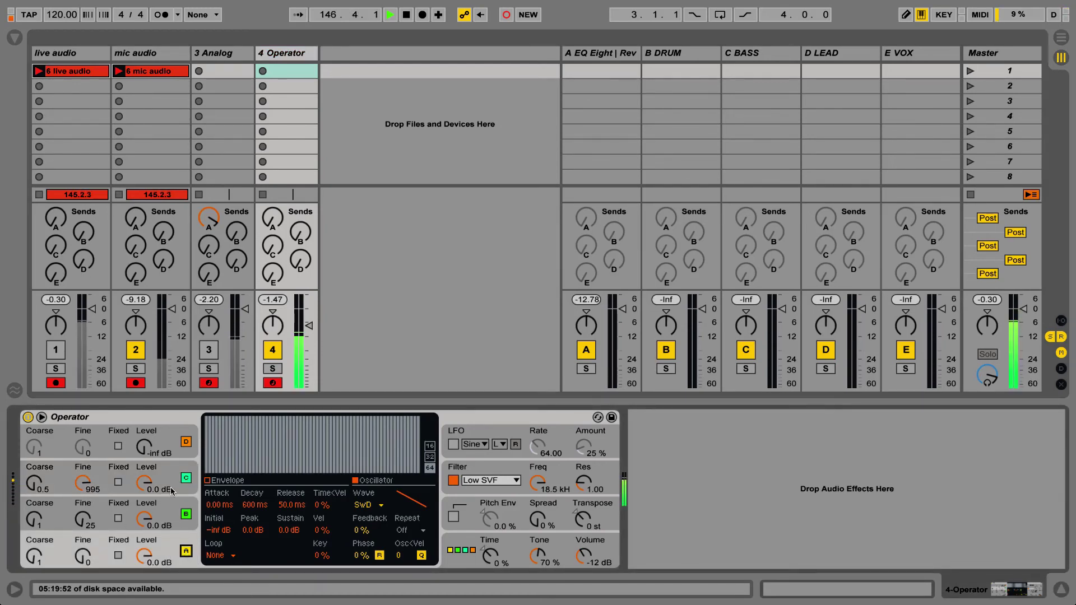
Step: Blend in noise by setting the level of Operator's oscillator D to -17 dB
{"action": "left_click", "coordinate": [163, 439]}
{"action": "left_click_drag", "start_coordinate": [163, 440], "coordinate": [149, 459]}
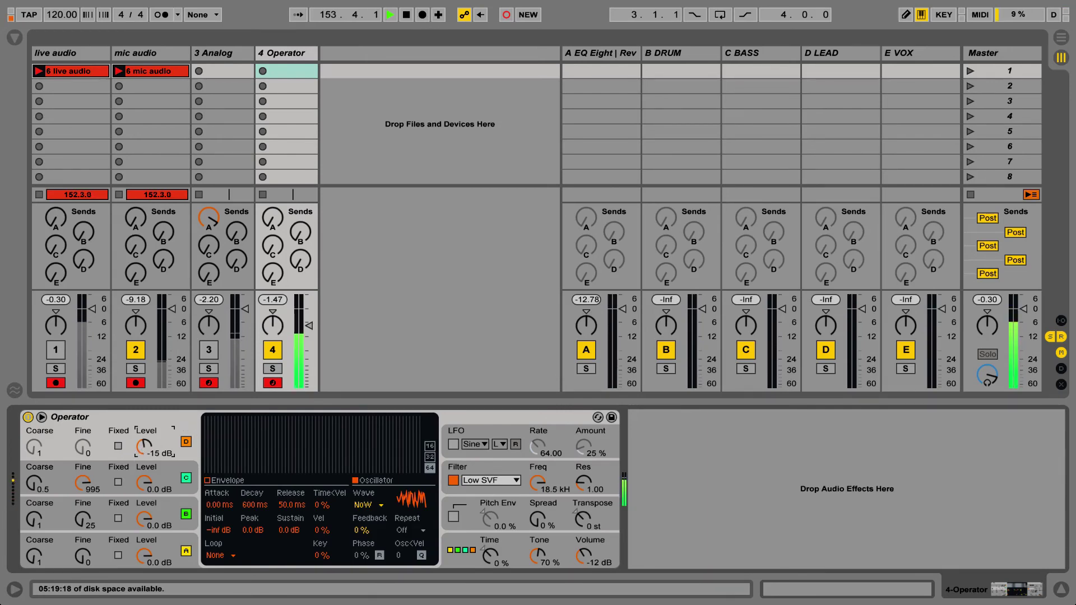
{"action": "left_click_drag", "start_coordinate": [144, 446], "coordinate": [144, 449]}
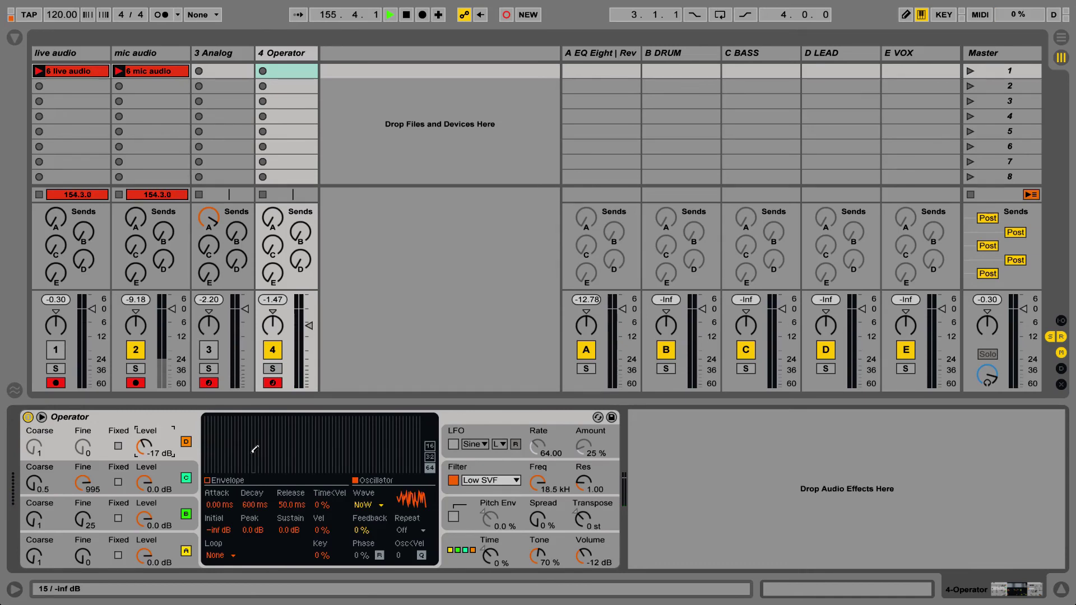
Step: Set Operator's Spread to 100 % and enable Glide with a time of 282 ms, finishing by stopping playback
{"action": "left_click_drag", "start_coordinate": [542, 521], "coordinate": [542, 493]}
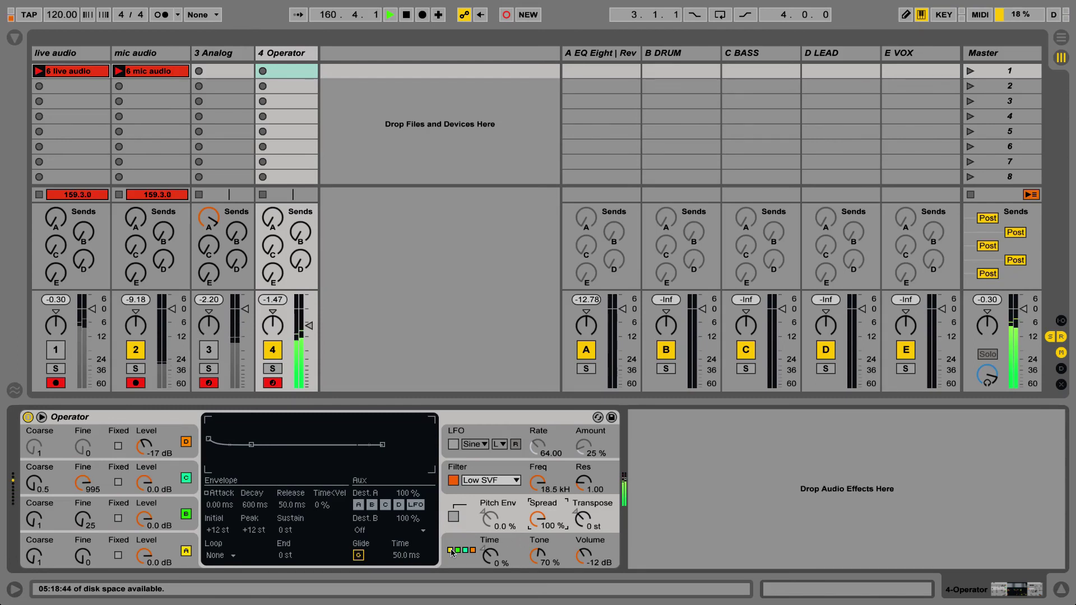
{"action": "left_click", "coordinate": [359, 556]}
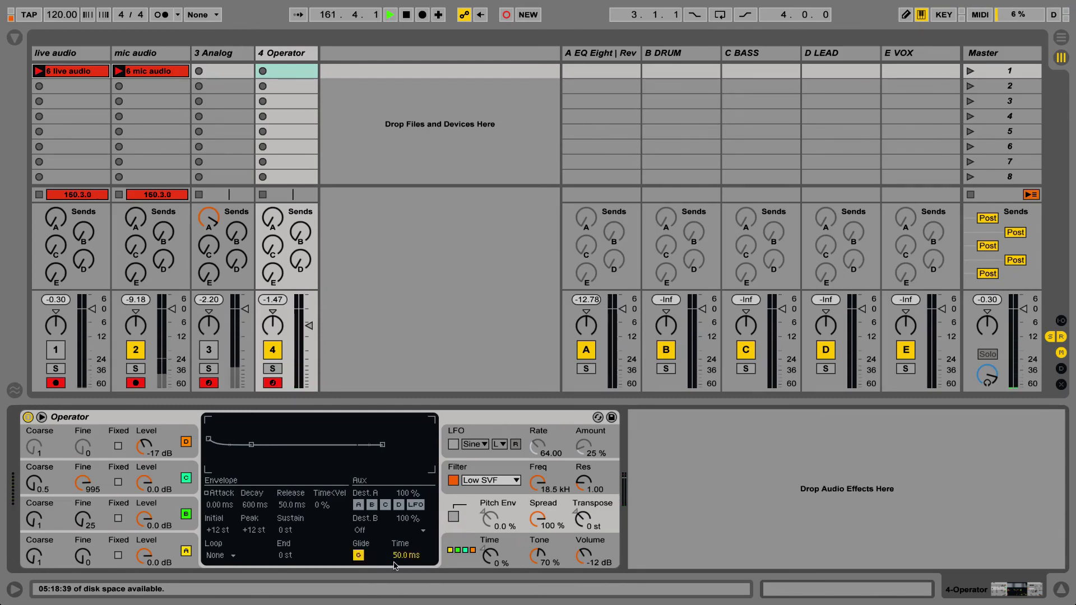
{"action": "left_click", "coordinate": [404, 555]}
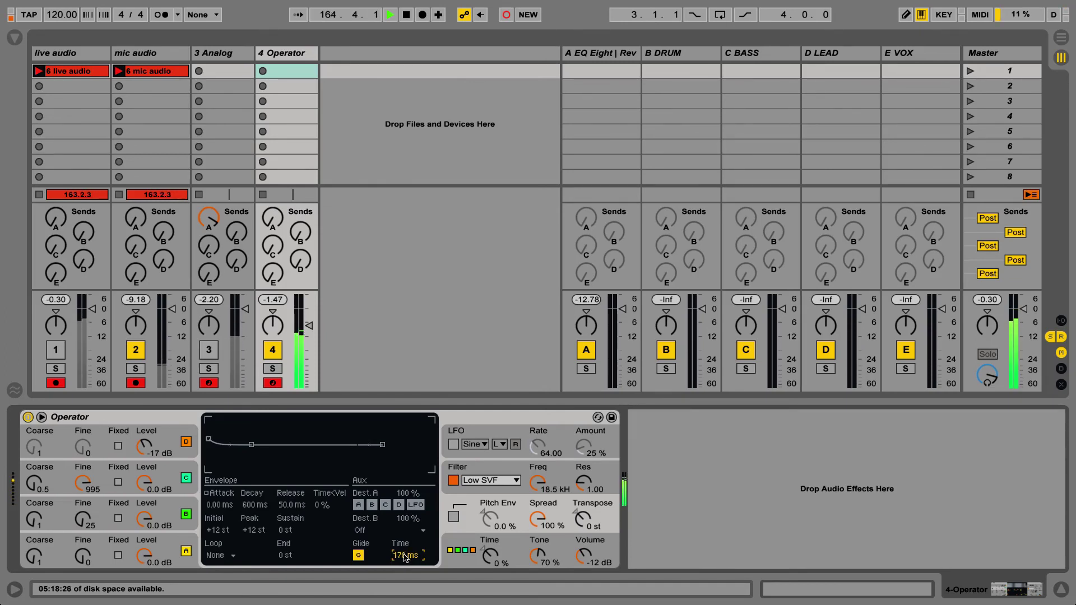
{"action": "mouse_move", "coordinate": [404, 557]}
{"action": "left_mouse_down"}
{"action": "mouse_move", "coordinate": [405, 538]}
{"action": "mouse_move", "coordinate": [402, 563]}
{"action": "left_mouse_up"}
{"action": "key", "text": "space"}
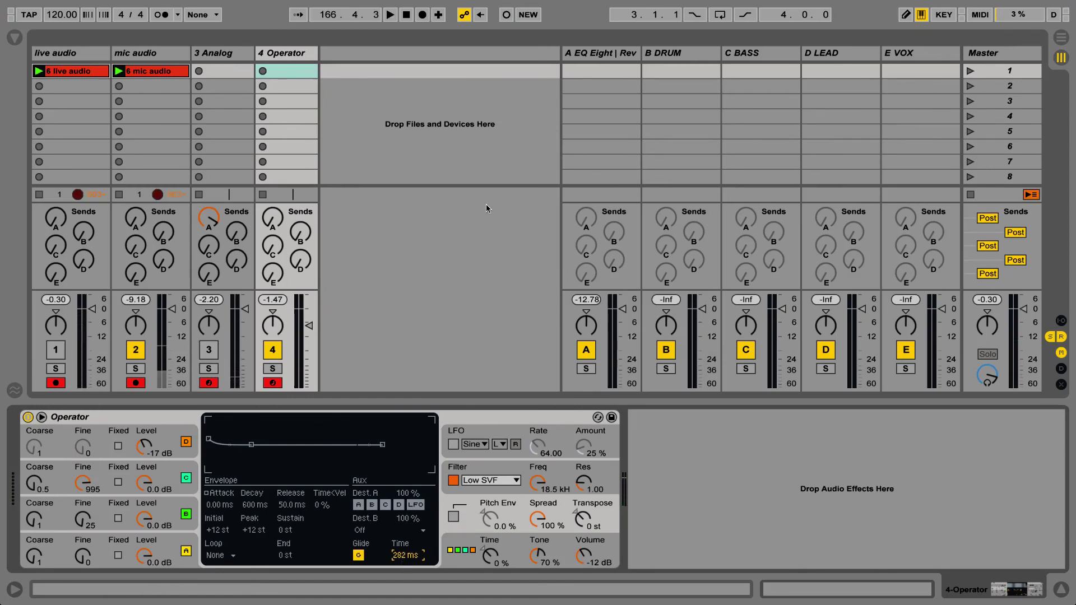